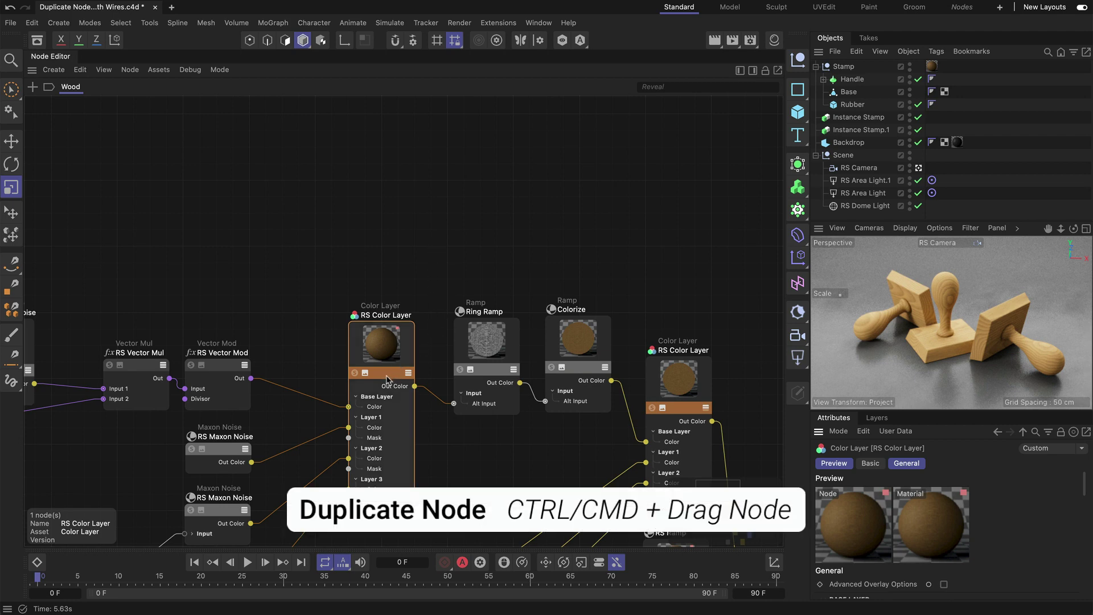
Duplicate the RS Color Layer node in the wood graph without its wires
mouse_move(384, 378)
ctrl+mouse_down()
mouse_move(374, 295)
mouse_move(389, 171)
mouse_move(373, 219)
ctrl+mouse_up()
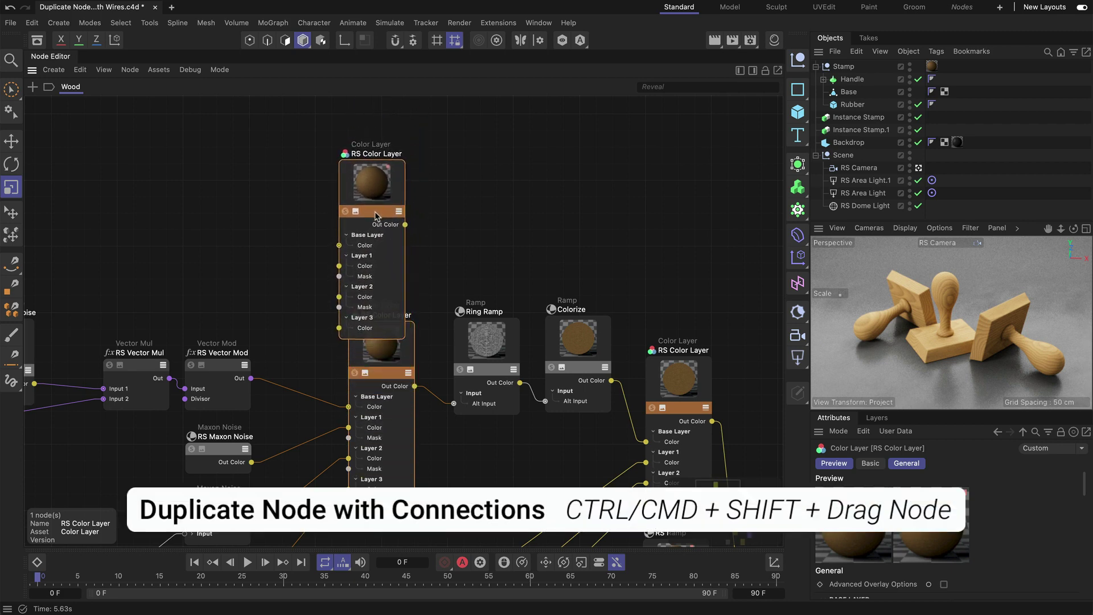
Copy the RS Color Layer node with its input wires and place it above the original
mouse_move(373, 220)
ctrl+shift+mouse_down()
mouse_move(380, 202)
mouse_move(331, 245)
ctrl+shift+mouse_up()
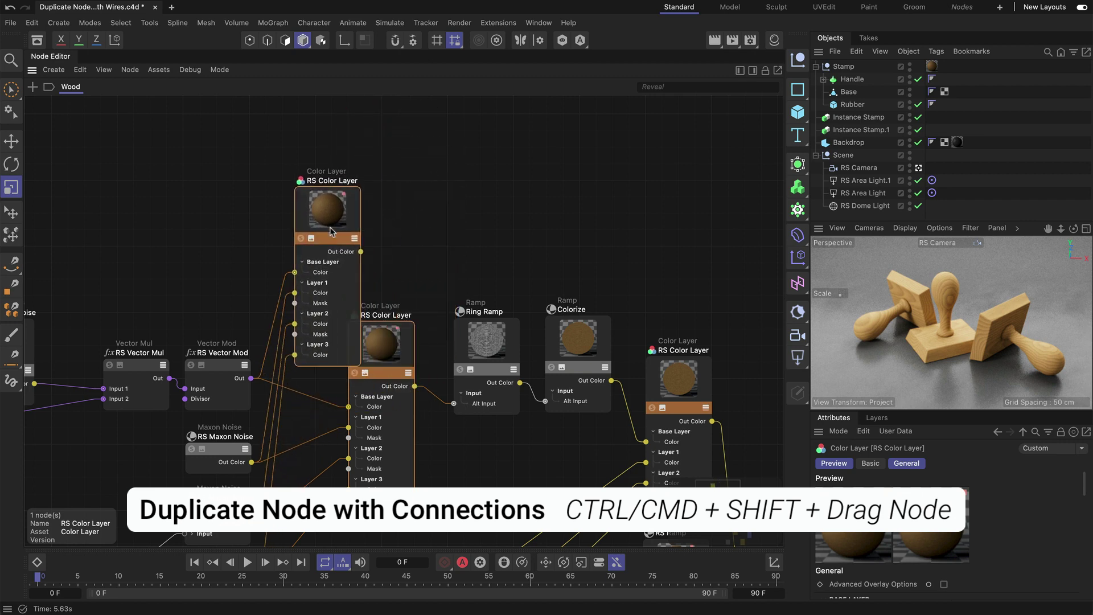
mouse_move(332, 245)
ctrl+shift+mouse_down()
mouse_move(357, 231)
mouse_move(386, 174)
ctrl+shift+mouse_up()
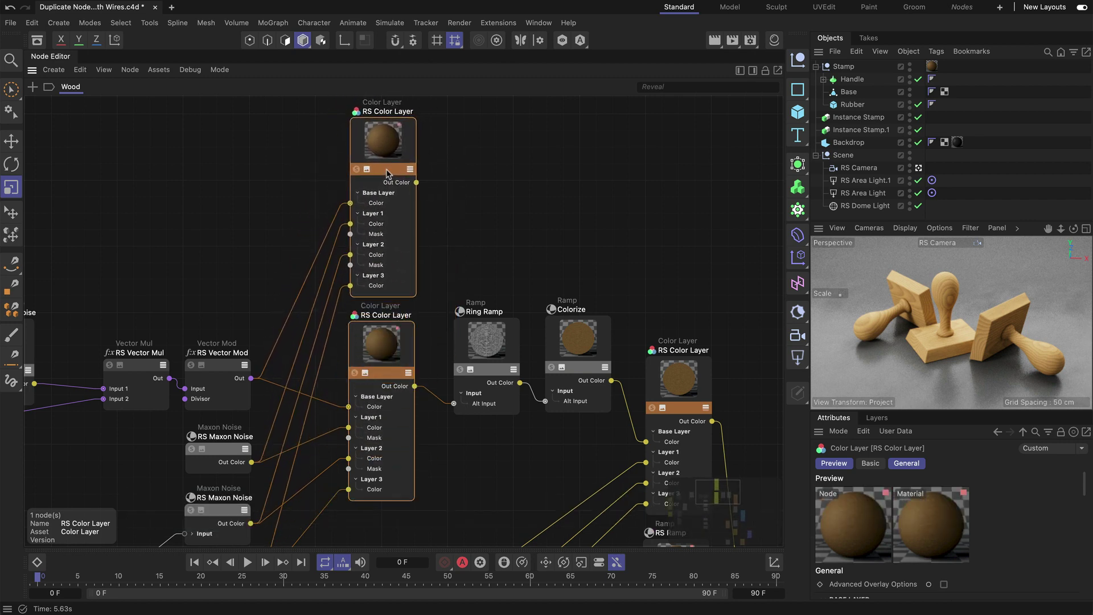